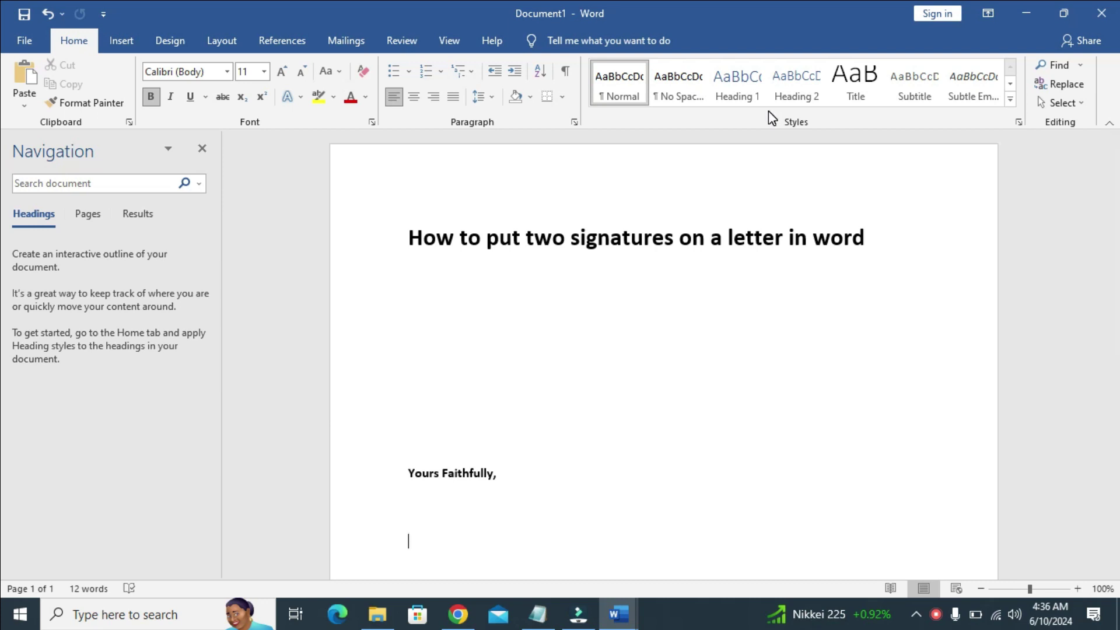
# - Scroll down to the 'Yours Faithfully,' closing and the blank space below it
pyautogui.moveTo(1116, 249); pyautogui.dragTo(1113, 310)
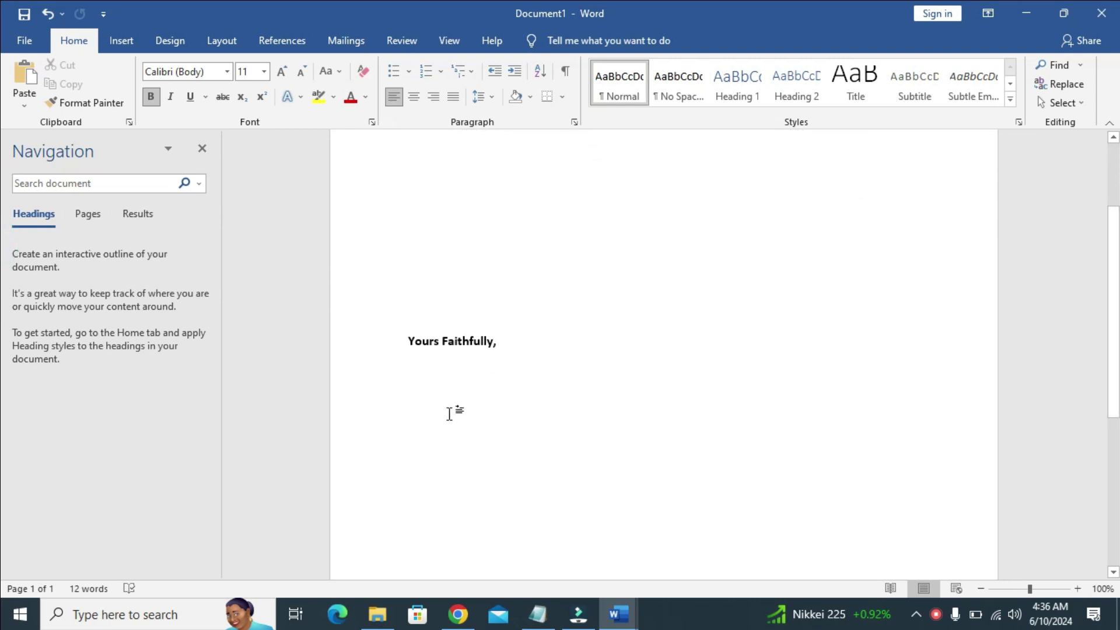
# - Type two underscore signature lines under the closing, labelled Chairman and Secretary
pyautogui.click(423, 407)
pyautogui.write('____')
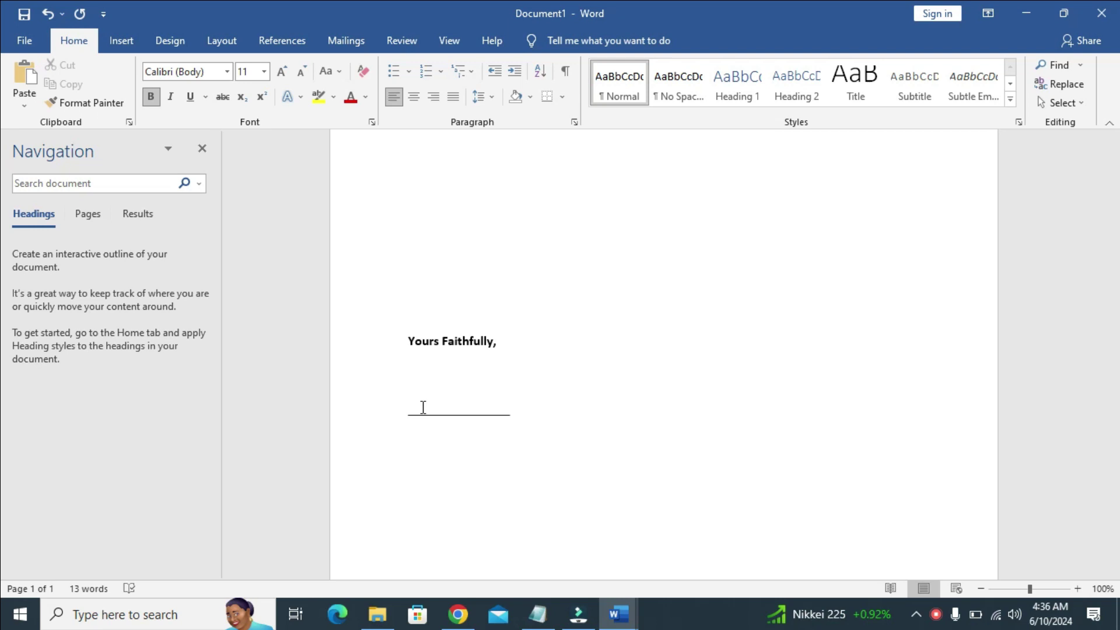
pyautogui.write('_____________________')
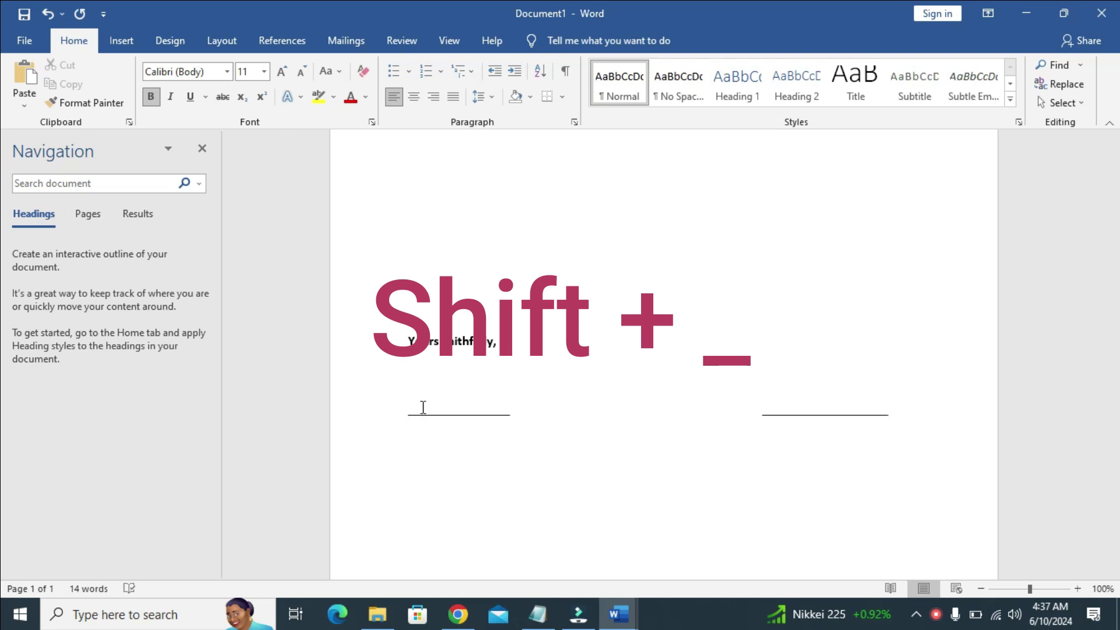
pyautogui.write('hairman Secretary')
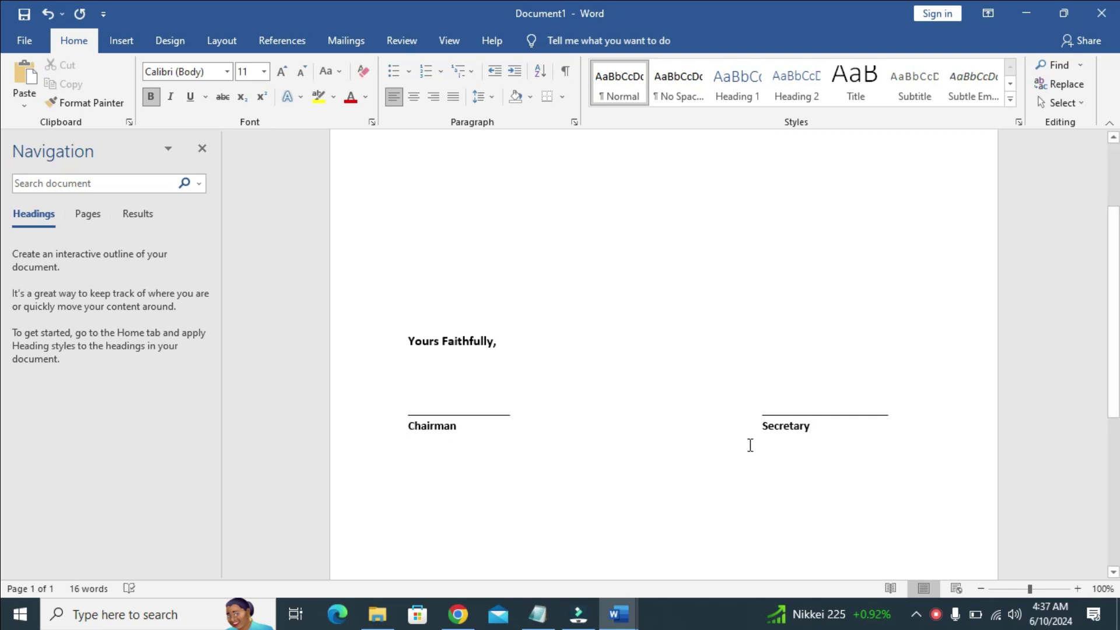
# - Centre the Secretary label with Ctrl+E, then minimise Word to show the desktop
pyautogui.click(759, 427)
pyautogui.hotkey('ctrl', 'e')
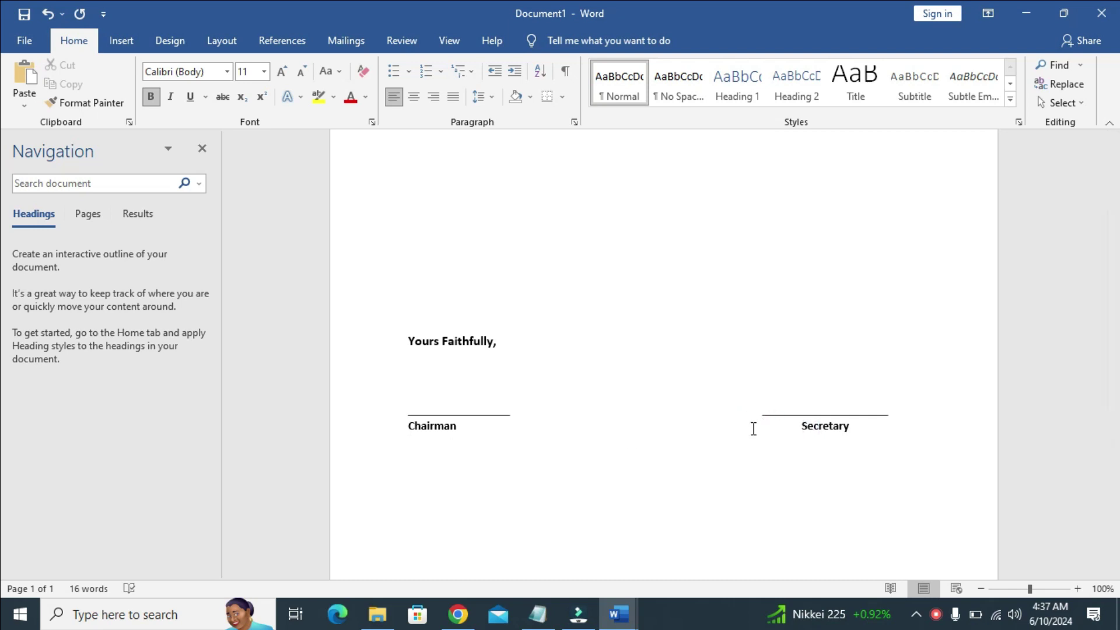
pyautogui.click(480, 379)
pyautogui.click(455, 394)
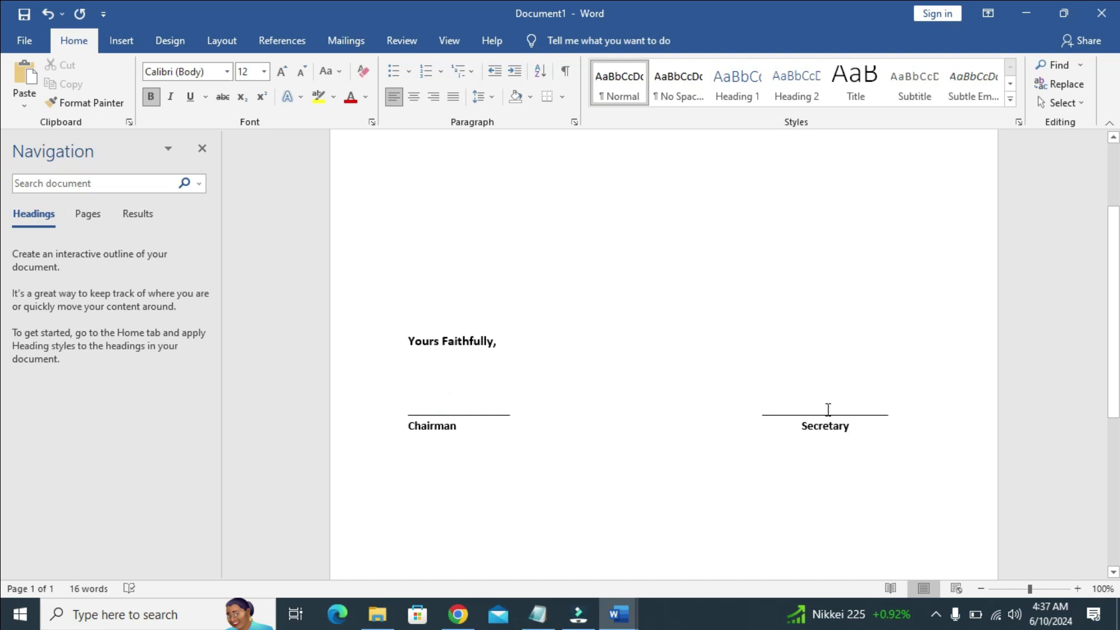
pyautogui.press('super+d')
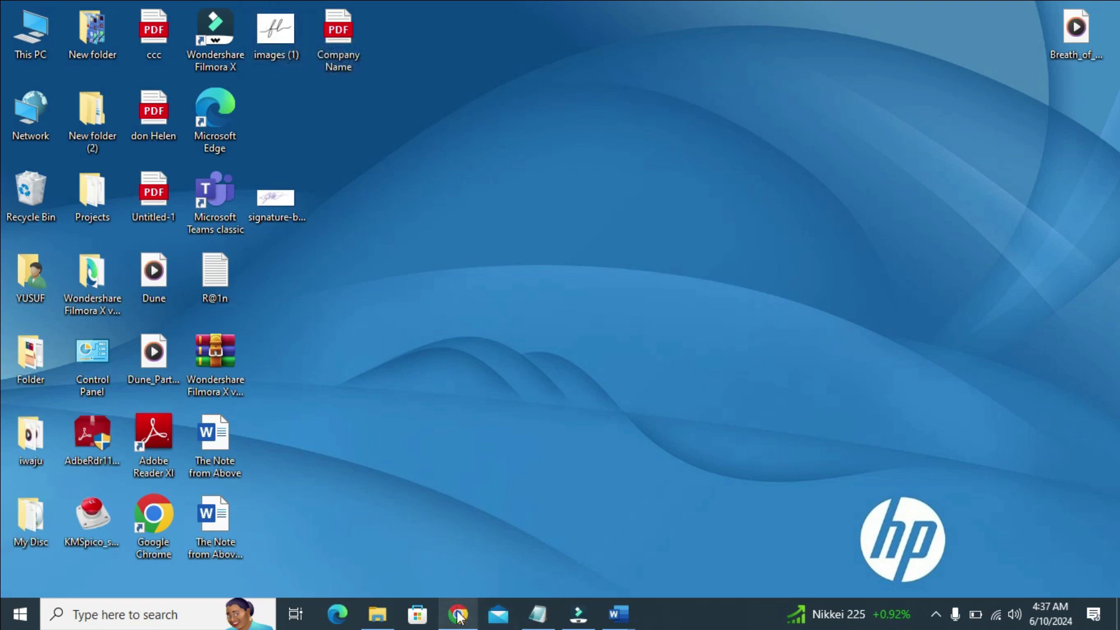
pyautogui.click(458, 528)
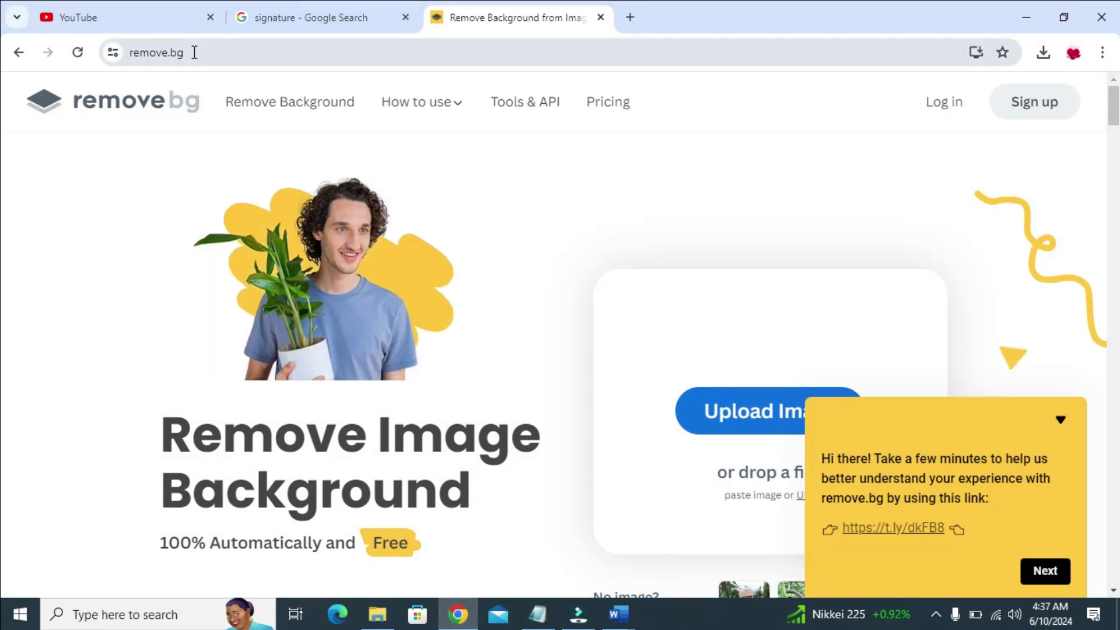
pyautogui.click(152, 52)
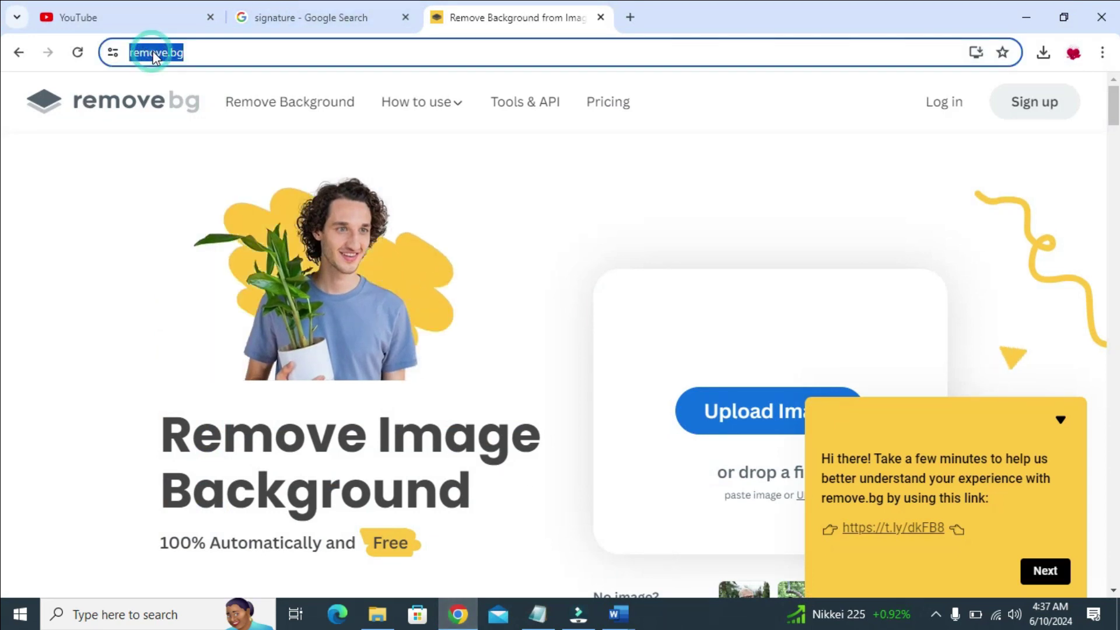
pyautogui.click(190, 52)
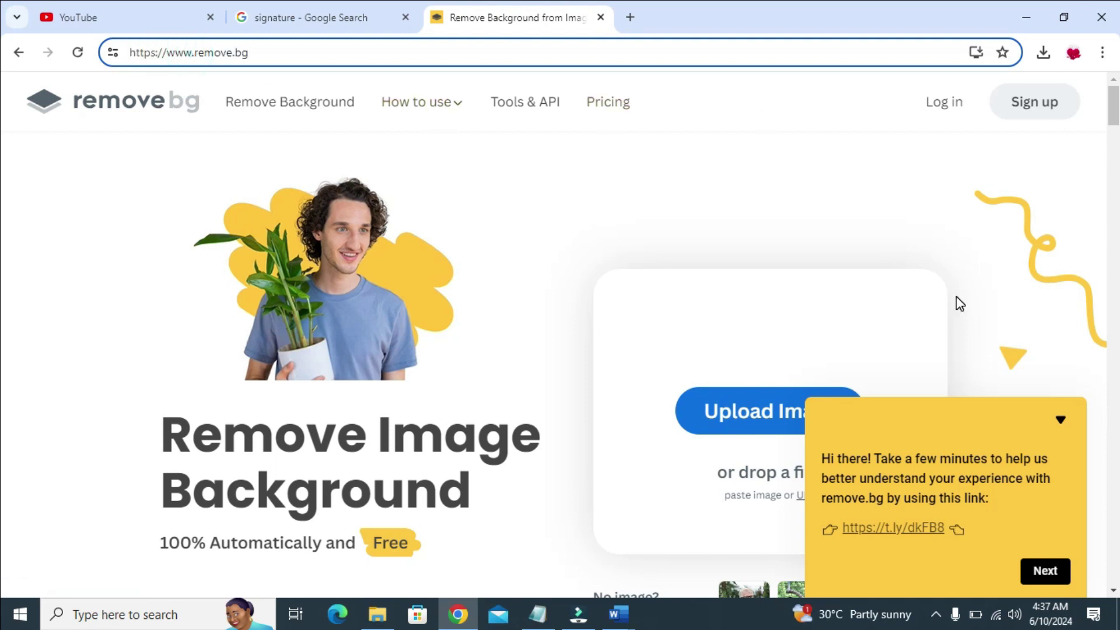
pyautogui.click(1060, 420)
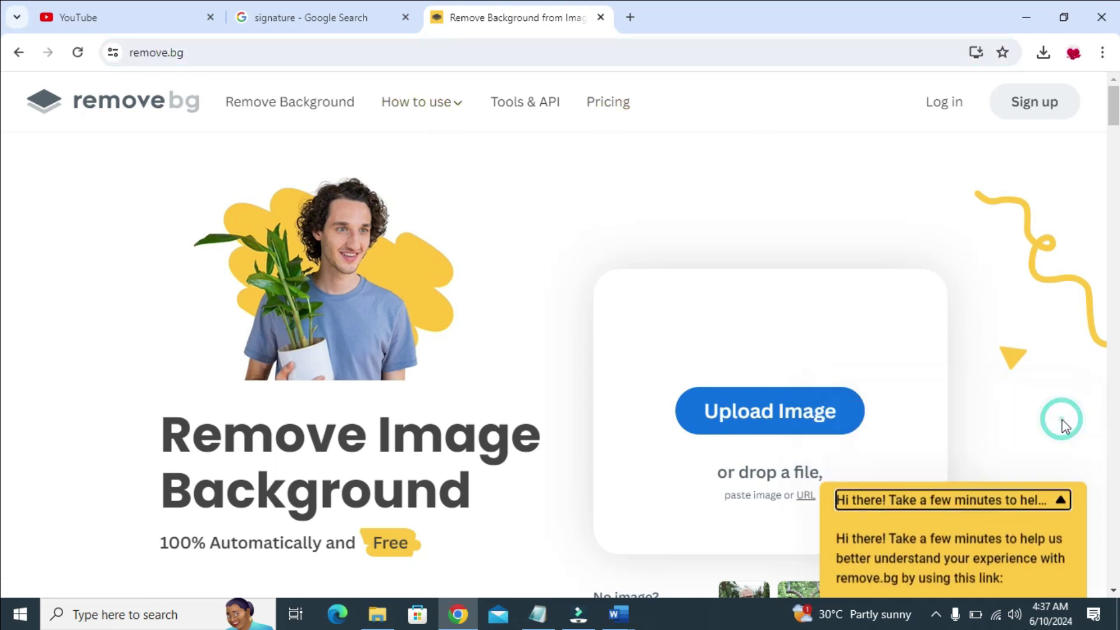
pyautogui.press('super+d')
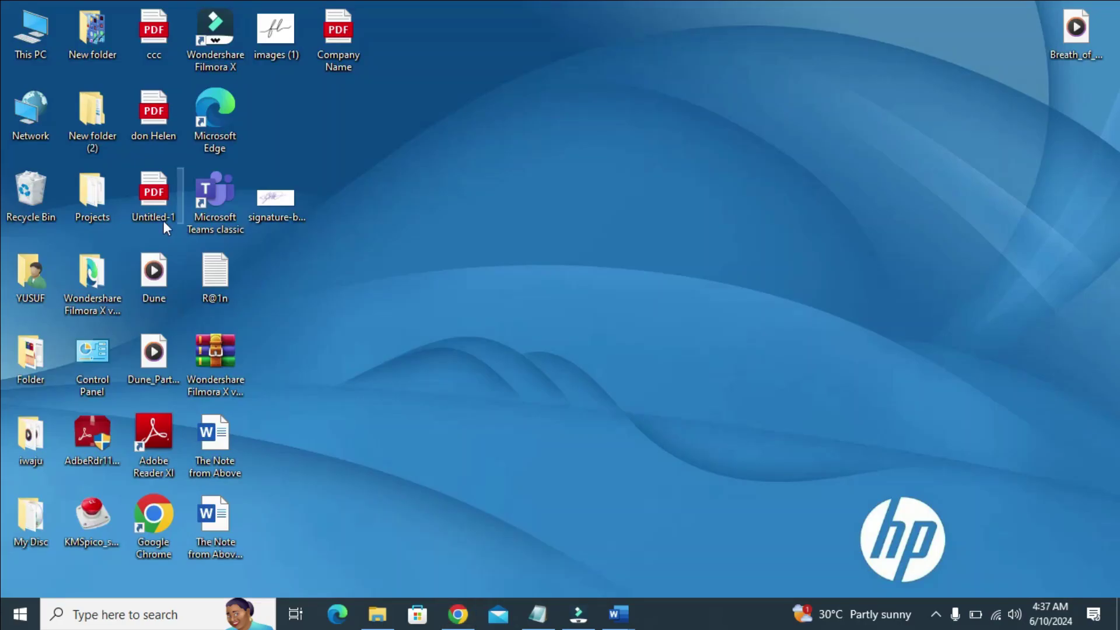
# - Drop the 'images (1)' signature file onto remove.bg to strip its background
pyautogui.moveTo(273, 32); pyautogui.dragTo(445, 373)
pyautogui.moveTo(459, 594); pyautogui.dragTo(730, 459)
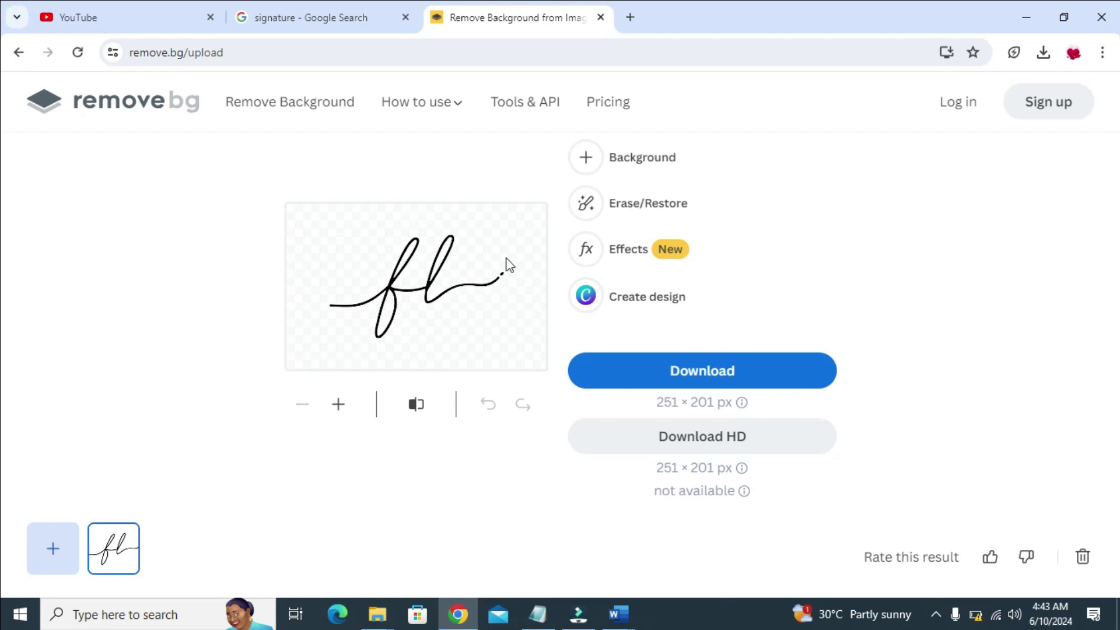
# - Upload the signature-blue-BEST-ONE JPG to remove.bg as a second image
pyautogui.click(63, 570)
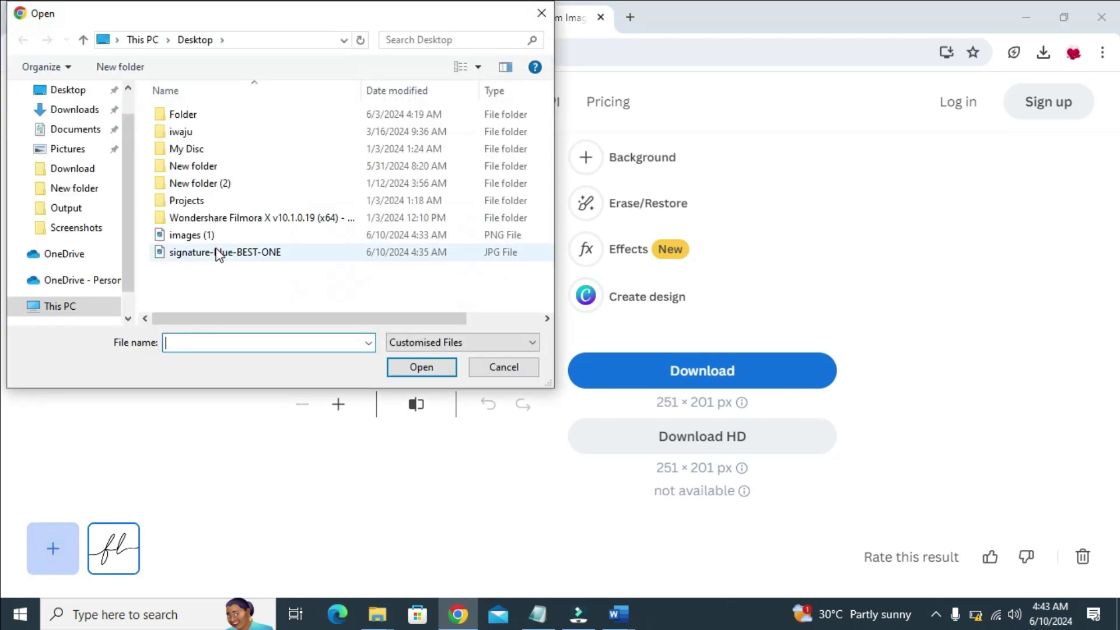
pyautogui.click(220, 255)
pyautogui.click(398, 371)
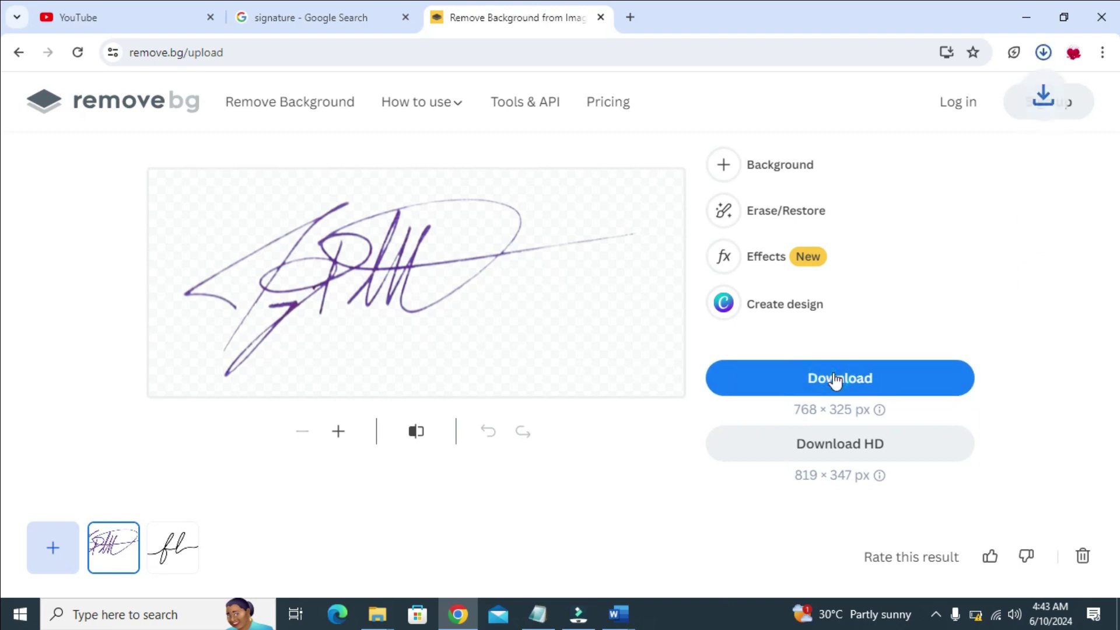
# - Download the transparent fl signature PNG and show the downloads in their folder
pyautogui.click(184, 563)
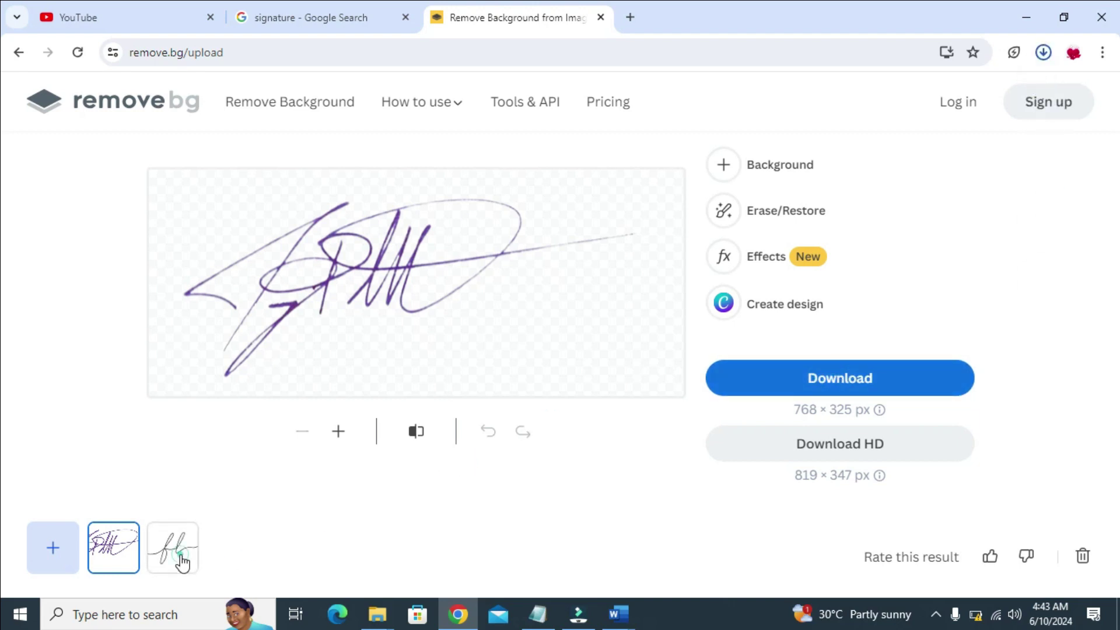
pyautogui.click(700, 374)
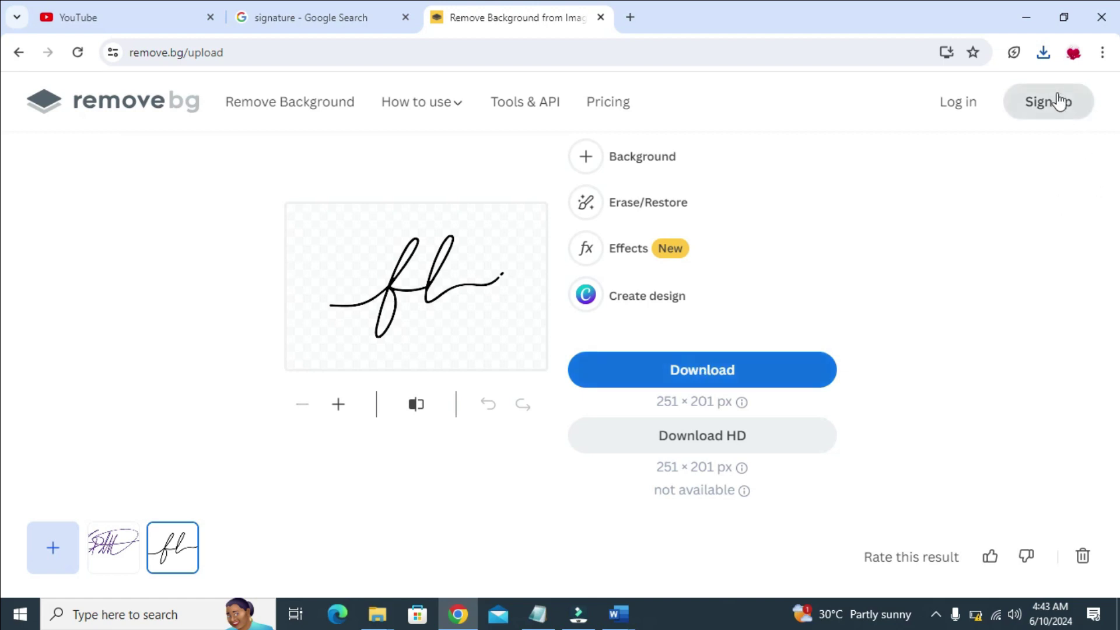
pyautogui.click(1044, 55)
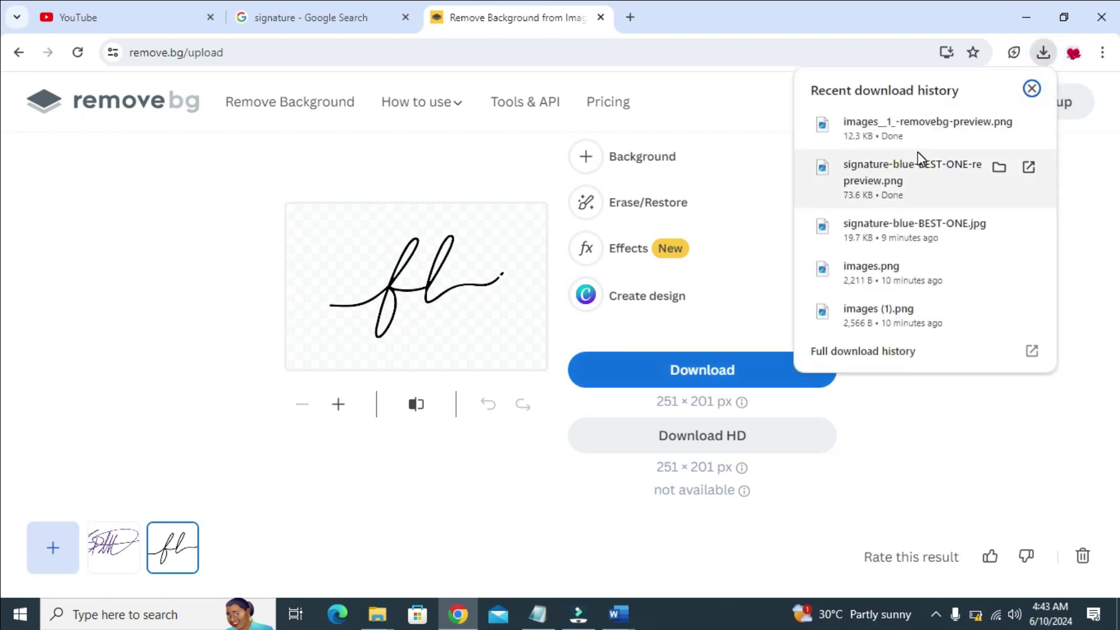
pyautogui.click(999, 168)
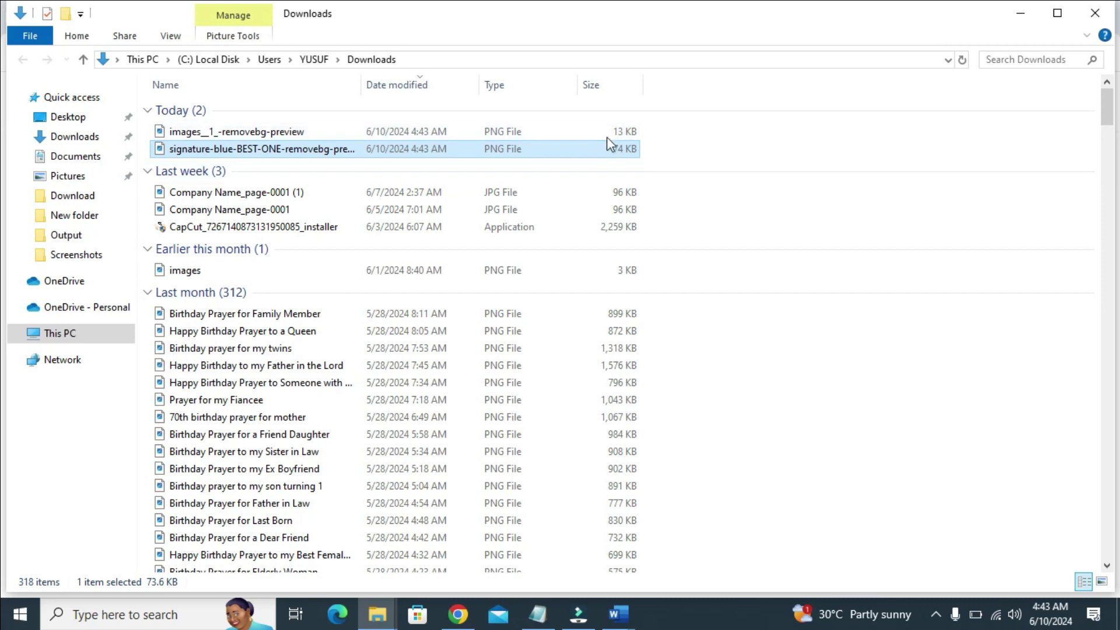
# - Select both removebg signature PNGs in Downloads and copy them
pyautogui.moveTo(659, 145); pyautogui.dragTo(326, 128)
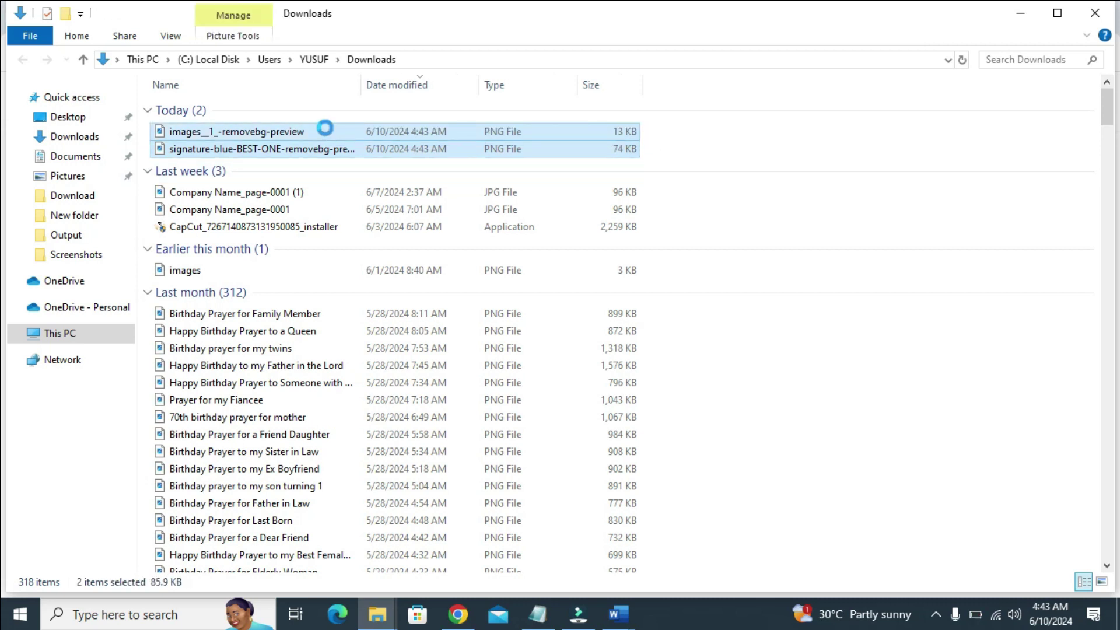
pyautogui.rightClick(325, 128)
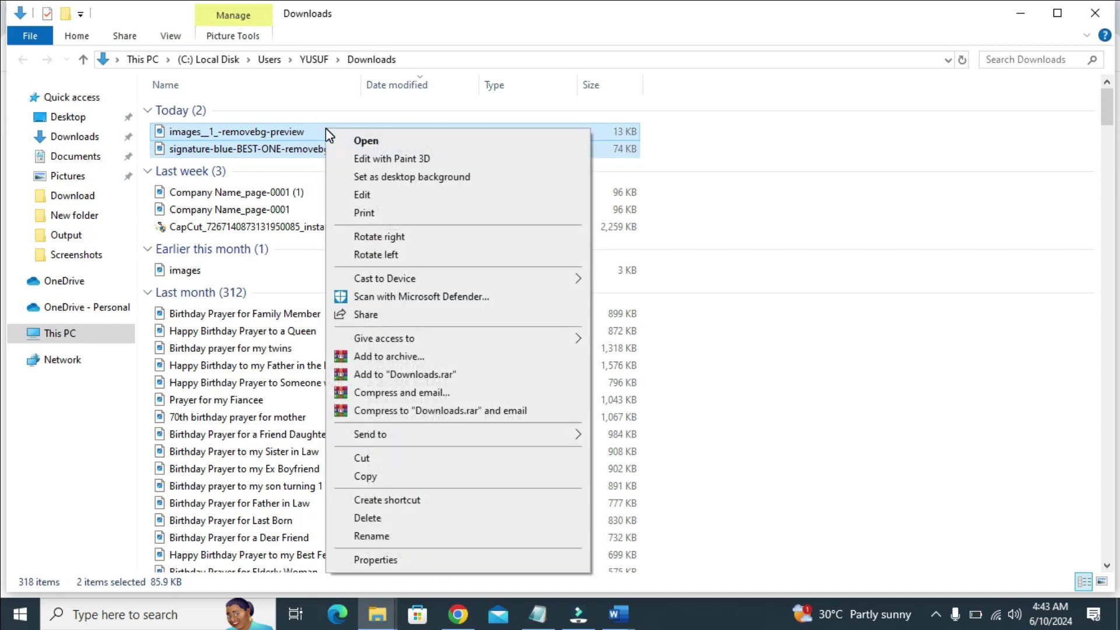
pyautogui.click(369, 477)
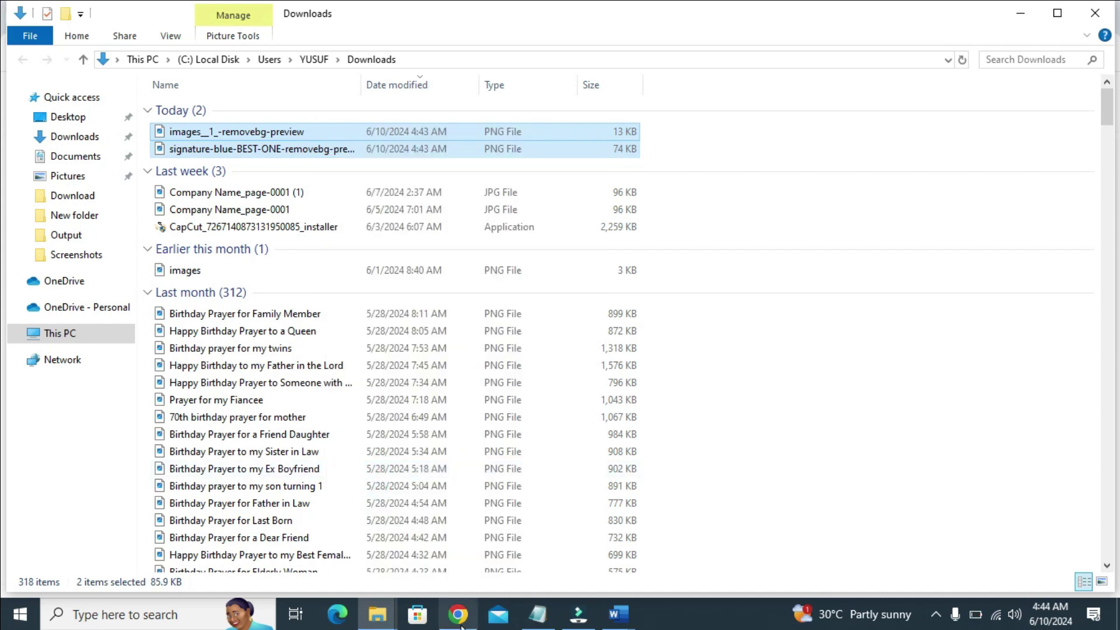
# - Paste both signature images into Document1 above the Chairman line
pyautogui.moveTo(614, 619)
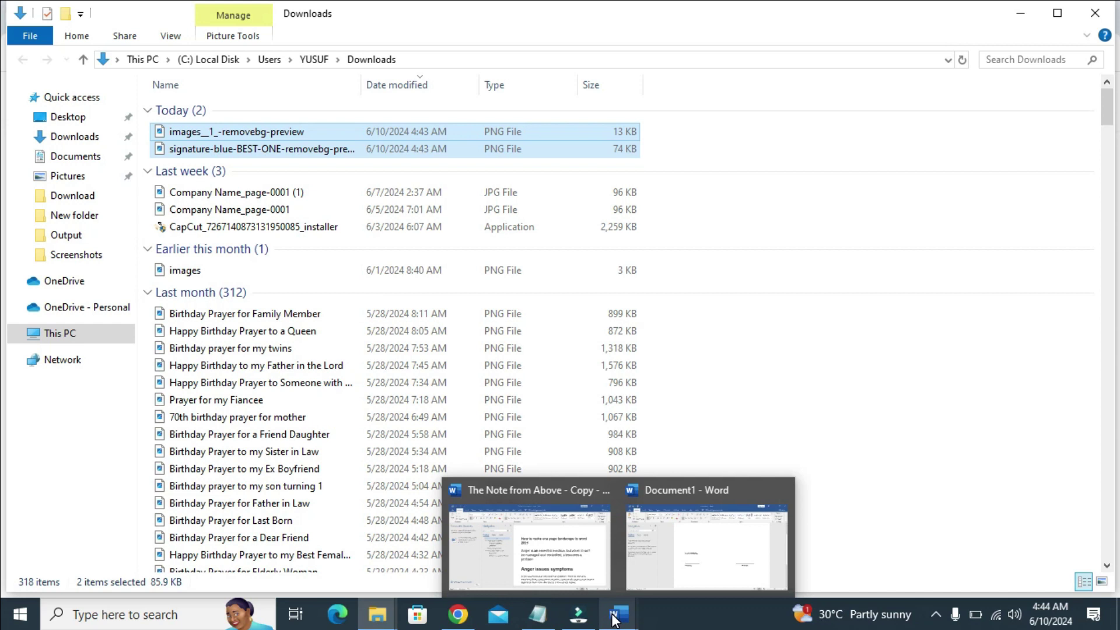
pyautogui.click(705, 530)
pyautogui.click(413, 387)
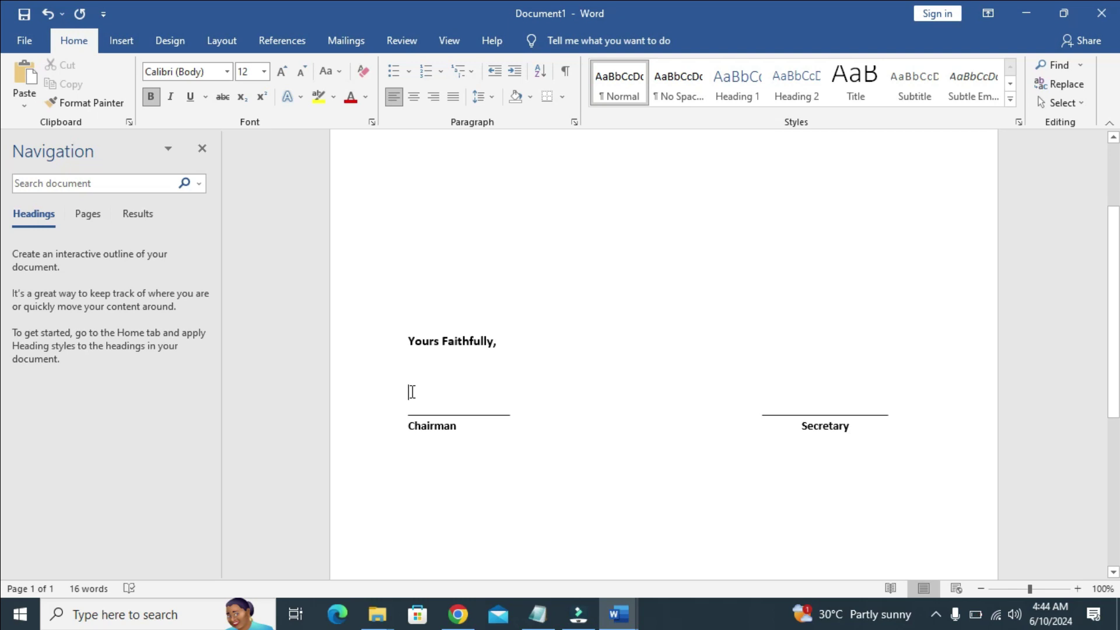
pyautogui.rightClick(411, 391)
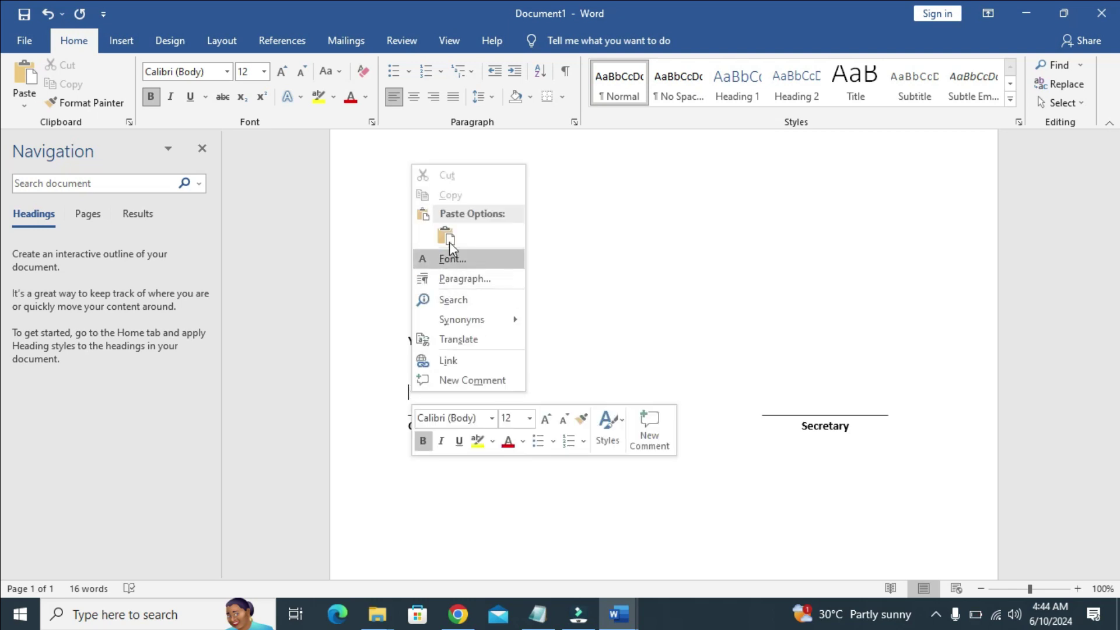
pyautogui.click(447, 236)
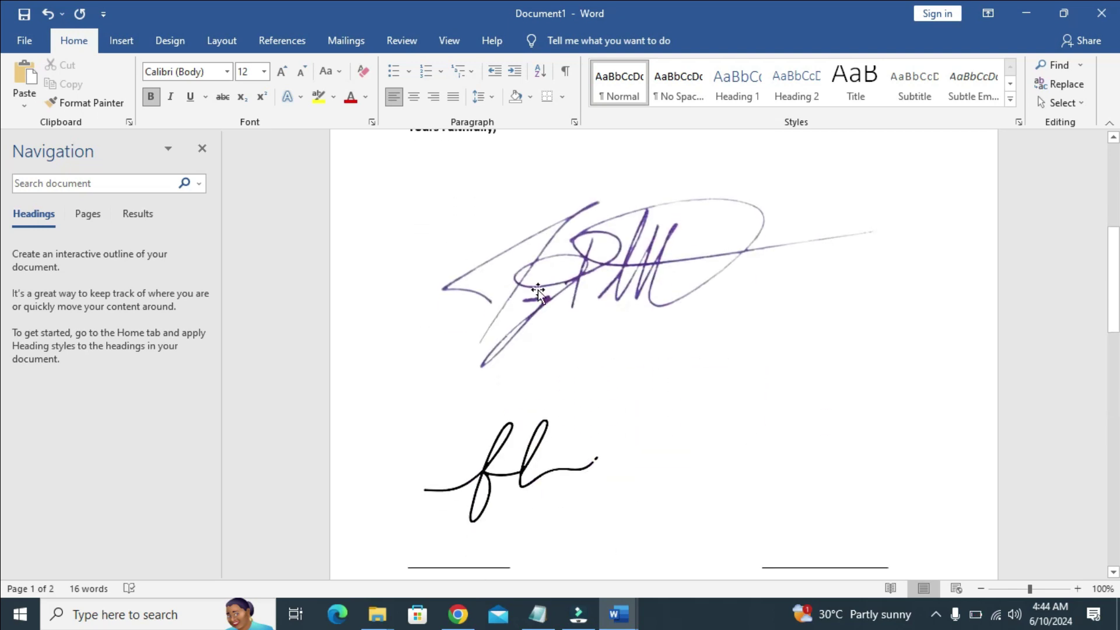
# - Shrink the purple signature image, undoing and redoing the first resize
pyautogui.click(538, 292)
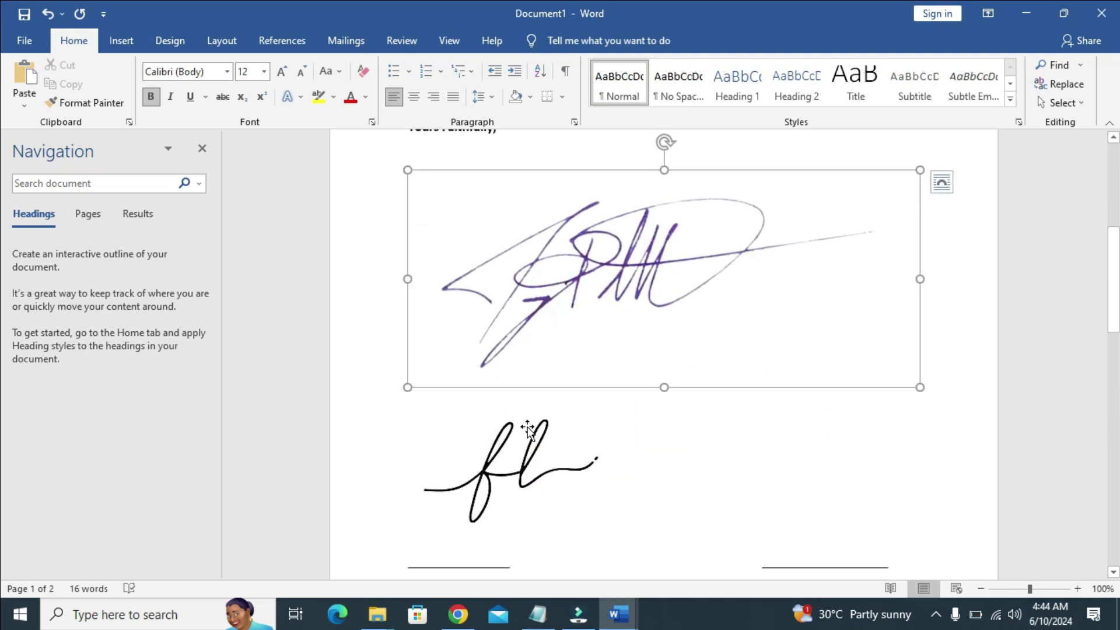
pyautogui.click(523, 461)
pyautogui.click(583, 331)
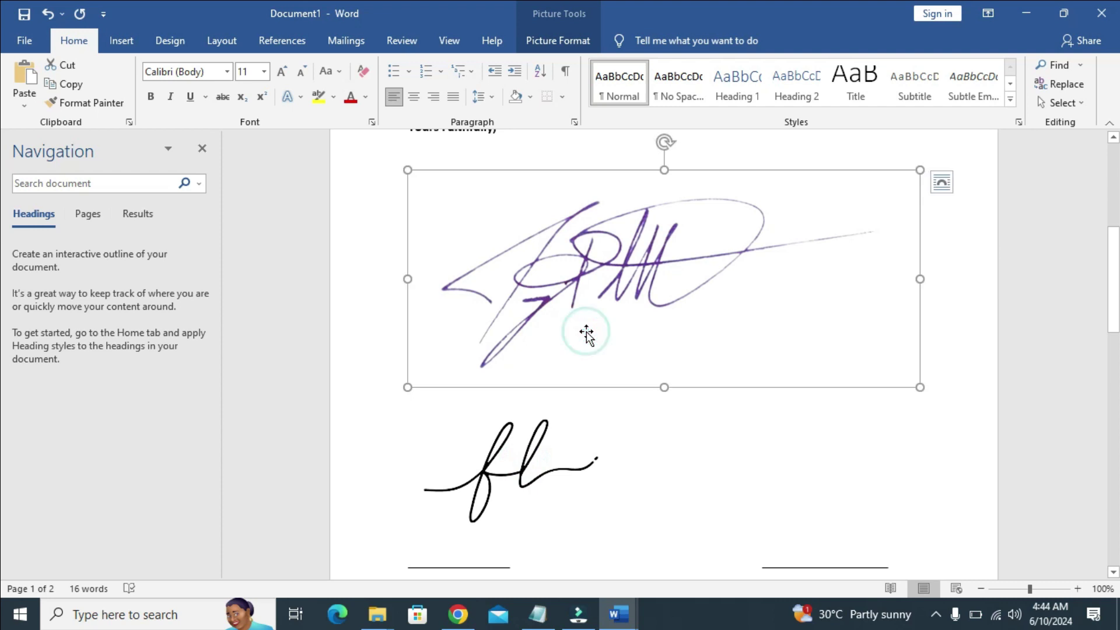
pyautogui.moveTo(920, 387)
pyautogui.mouseDown()
pyautogui.moveTo(705, 327)
pyautogui.moveTo(534, 262)
pyautogui.moveTo(440, 282)
pyautogui.moveTo(457, 315)
pyautogui.moveTo(373, 242)
pyautogui.moveTo(381, 253)
pyautogui.mouseUp()
pyautogui.hotkey('ctrl', 'z')
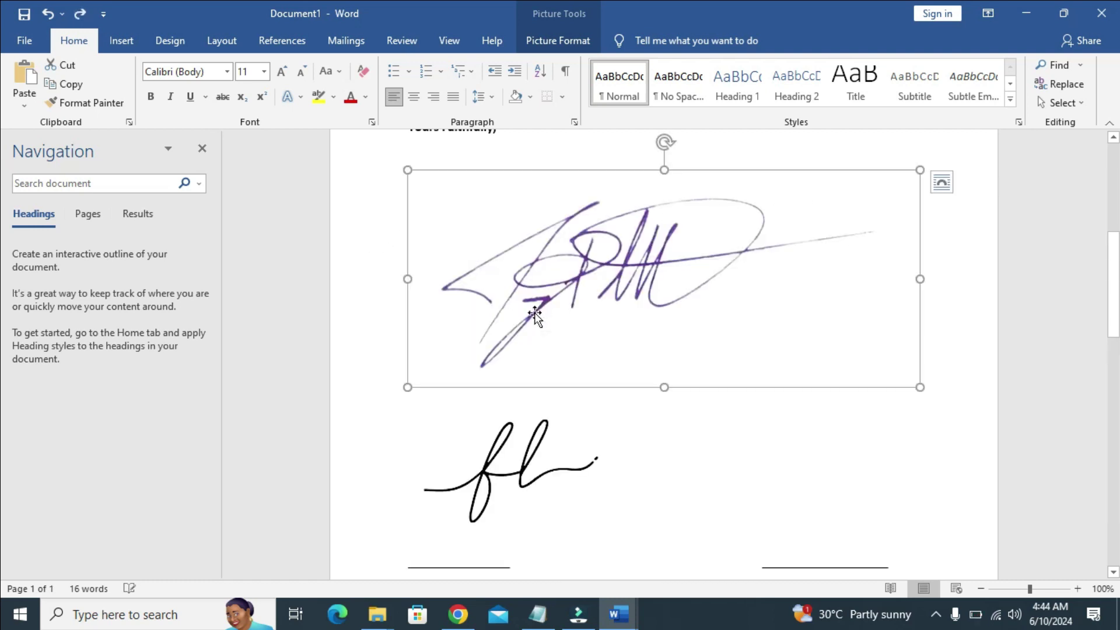
pyautogui.moveTo(919, 387)
pyautogui.mouseDown()
pyautogui.moveTo(562, 283)
pyautogui.moveTo(534, 286)
pyautogui.moveTo(465, 255)
pyautogui.mouseUp()
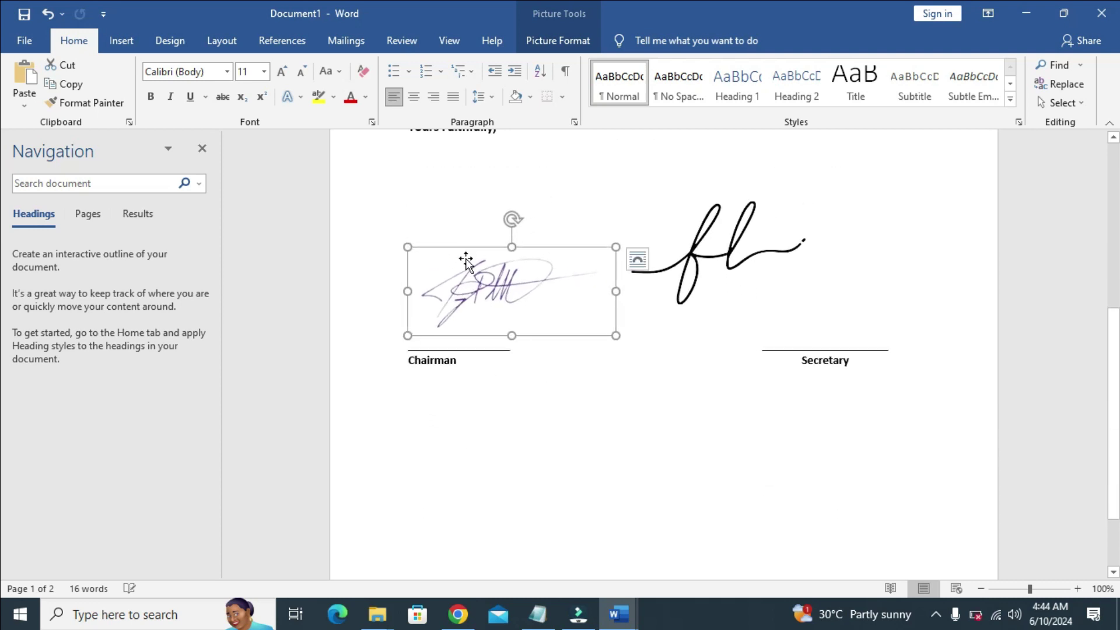
# - Shrink the black signature and reduce the purple one further to 0.71" × 1.67"
pyautogui.click(697, 295)
pyautogui.moveTo(821, 335); pyautogui.dragTo(679, 242)
pyautogui.click(517, 215)
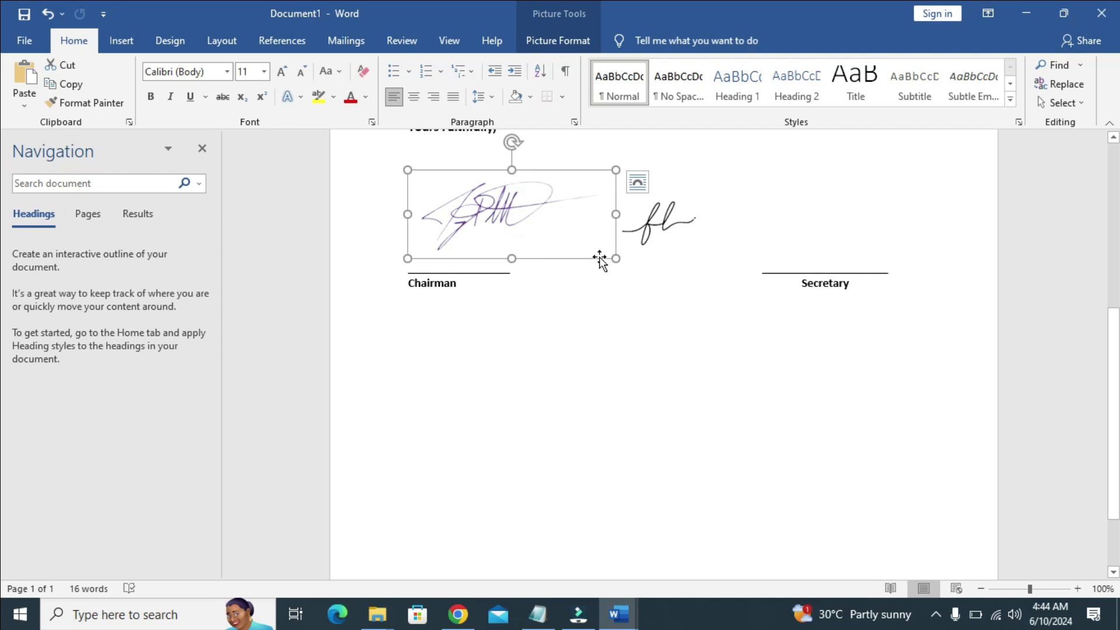
pyautogui.moveTo(616, 259)
pyautogui.mouseDown()
pyautogui.moveTo(522, 220)
pyautogui.moveTo(539, 229)
pyautogui.mouseUp()
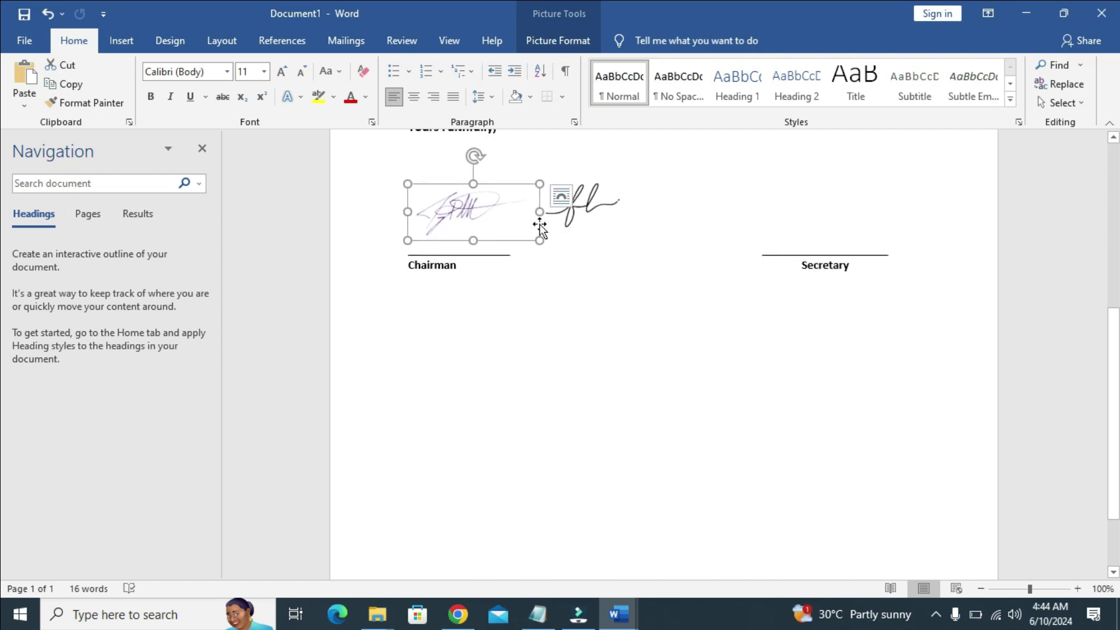
pyautogui.click(481, 218)
# - Set the black signature to In Front of Text and move it onto the Secretary line
pyautogui.click(507, 221)
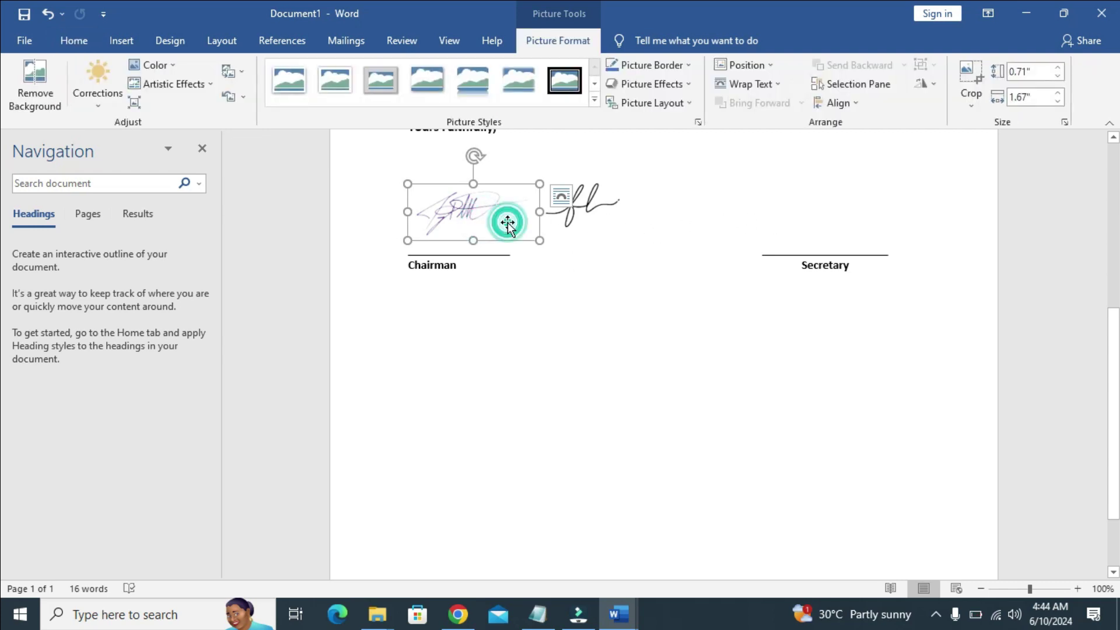
pyautogui.click(598, 212)
pyautogui.click(598, 212)
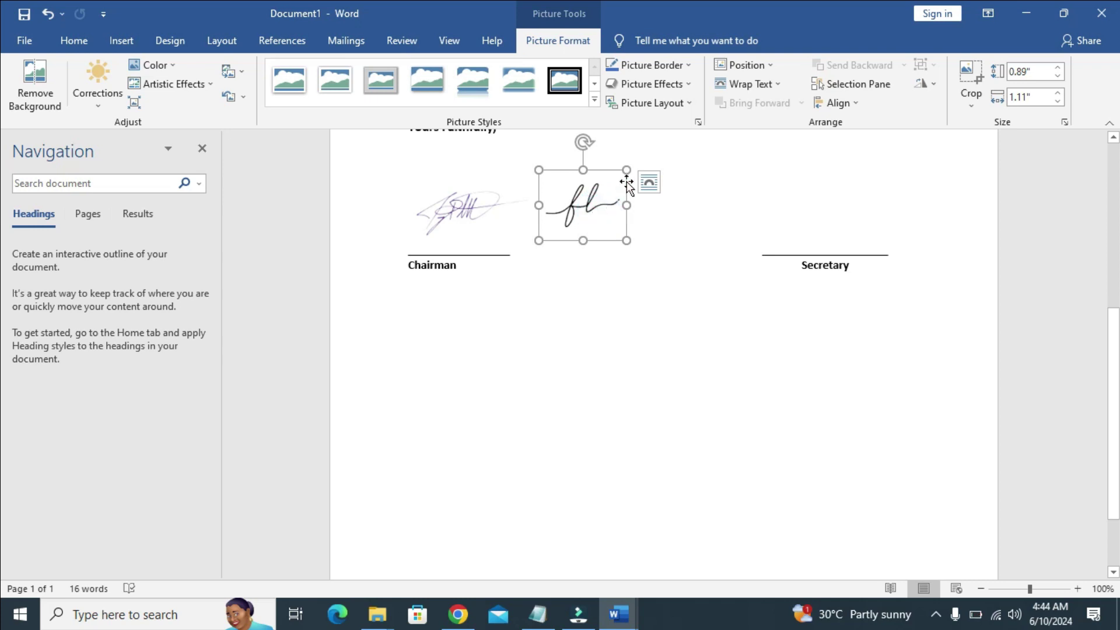
pyautogui.click(593, 221)
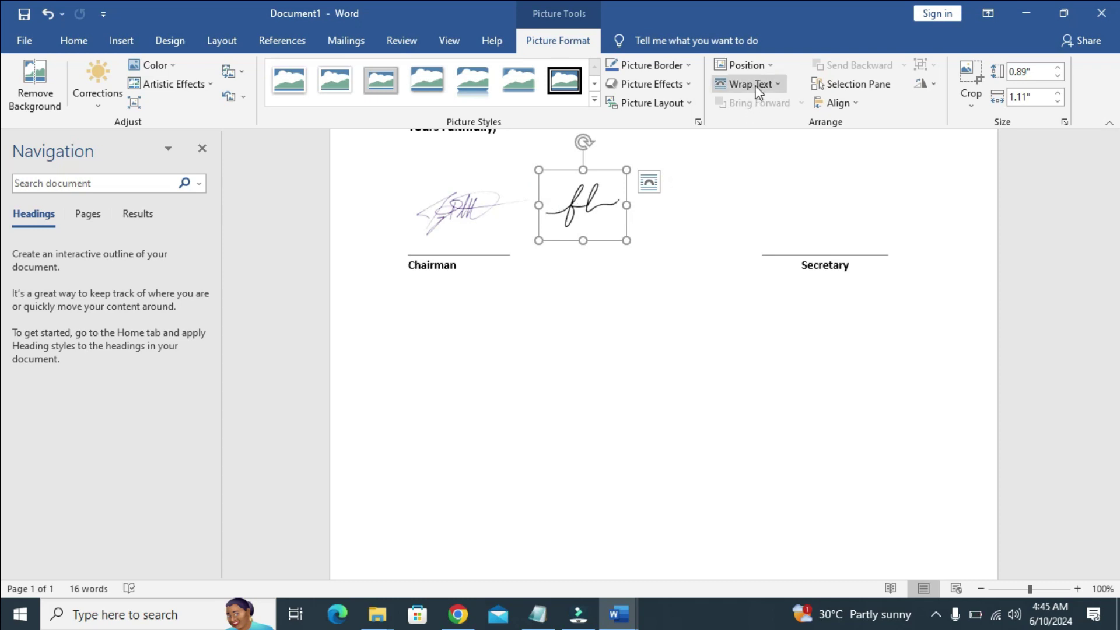
pyautogui.click(775, 86)
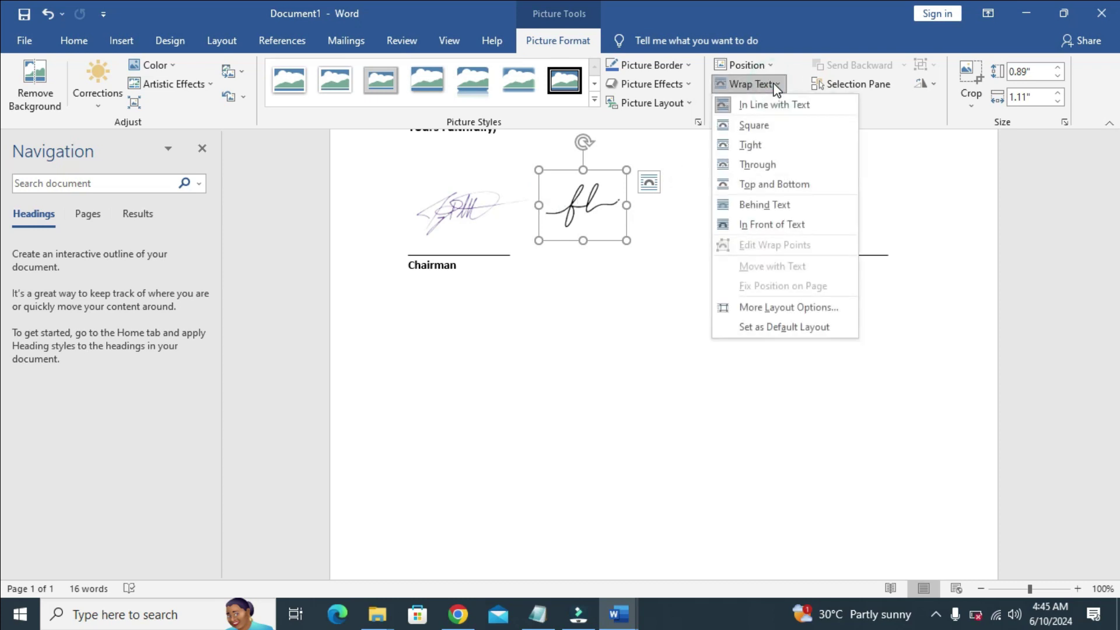
pyautogui.click(780, 229)
pyautogui.moveTo(582, 202)
pyautogui.mouseDown()
pyautogui.moveTo(707, 204)
pyautogui.moveTo(836, 226)
pyautogui.mouseUp()
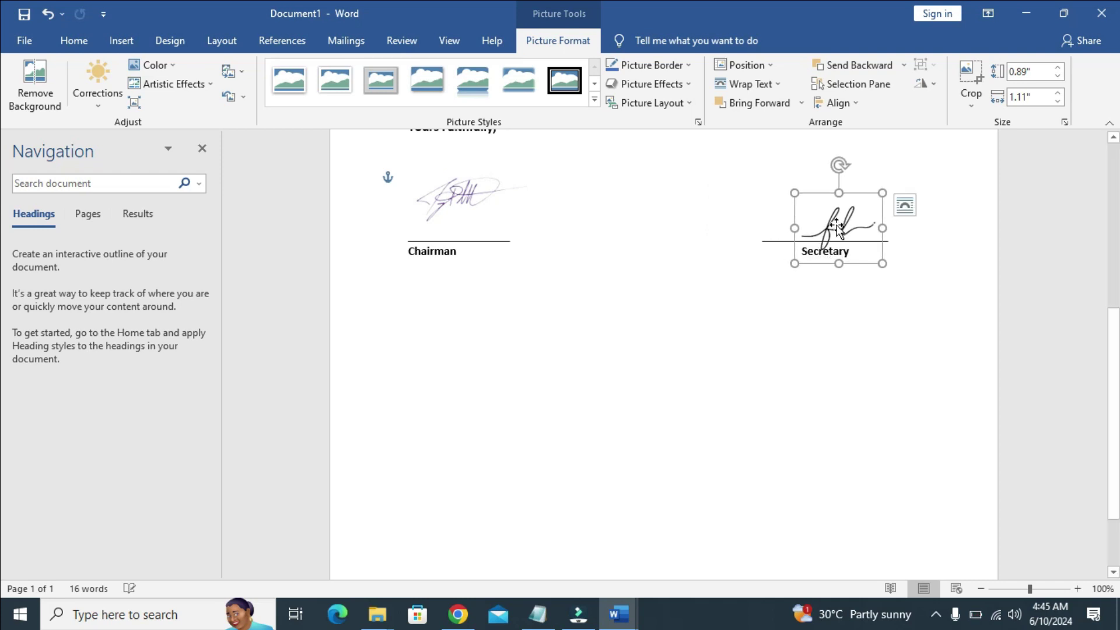
# - Set the purple signature to In Front of Text and dismiss the low battery warning
pyautogui.click(492, 201)
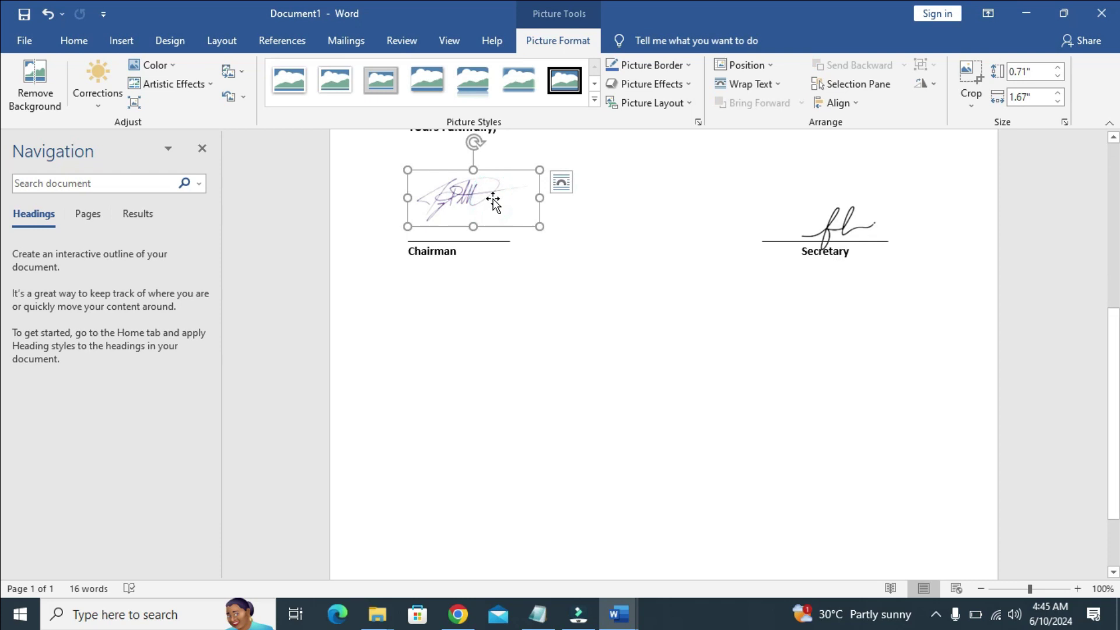
pyautogui.click(750, 88)
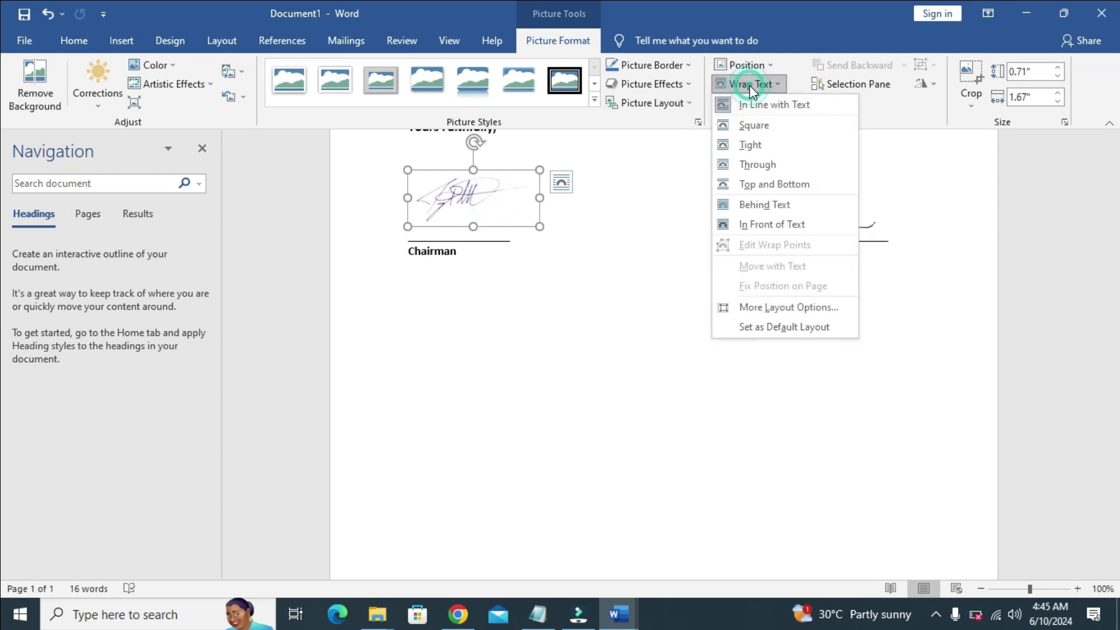
pyautogui.click(771, 225)
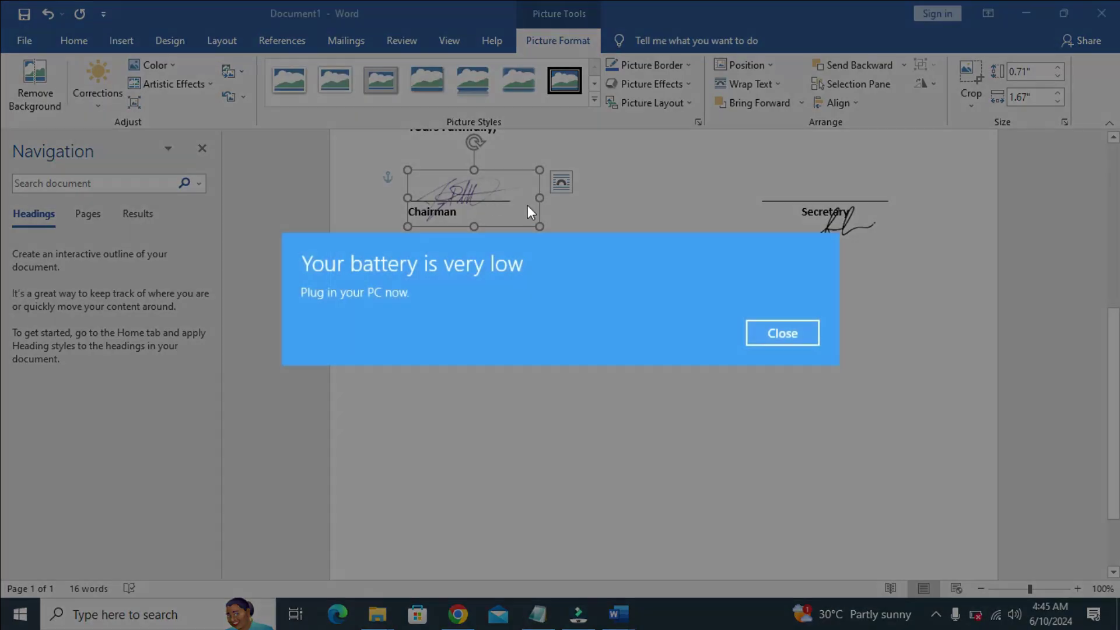
pyautogui.click(764, 327)
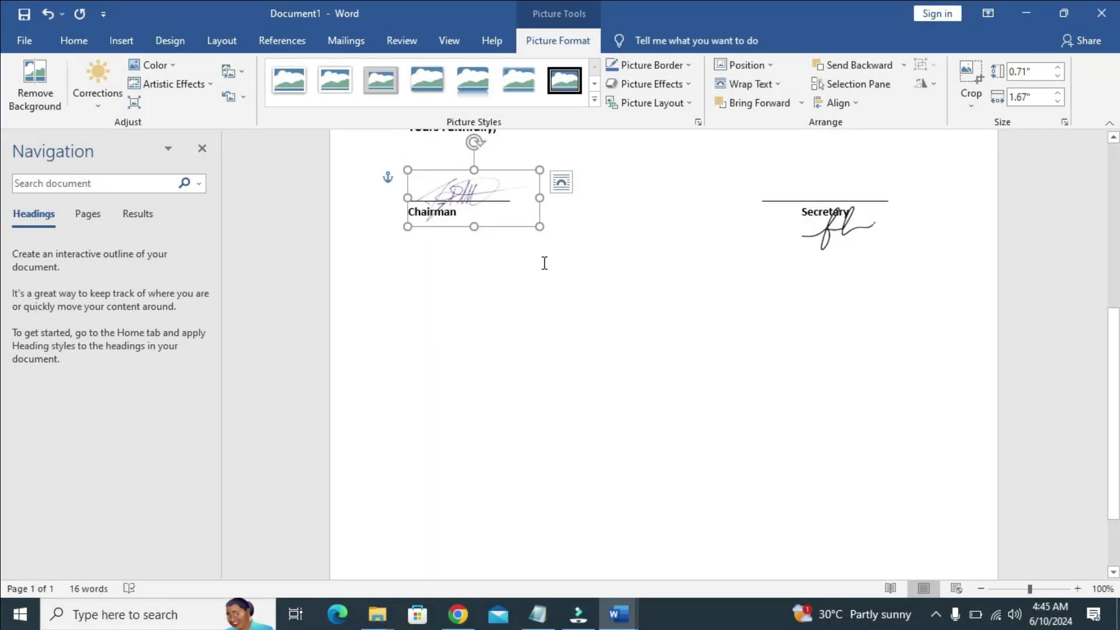